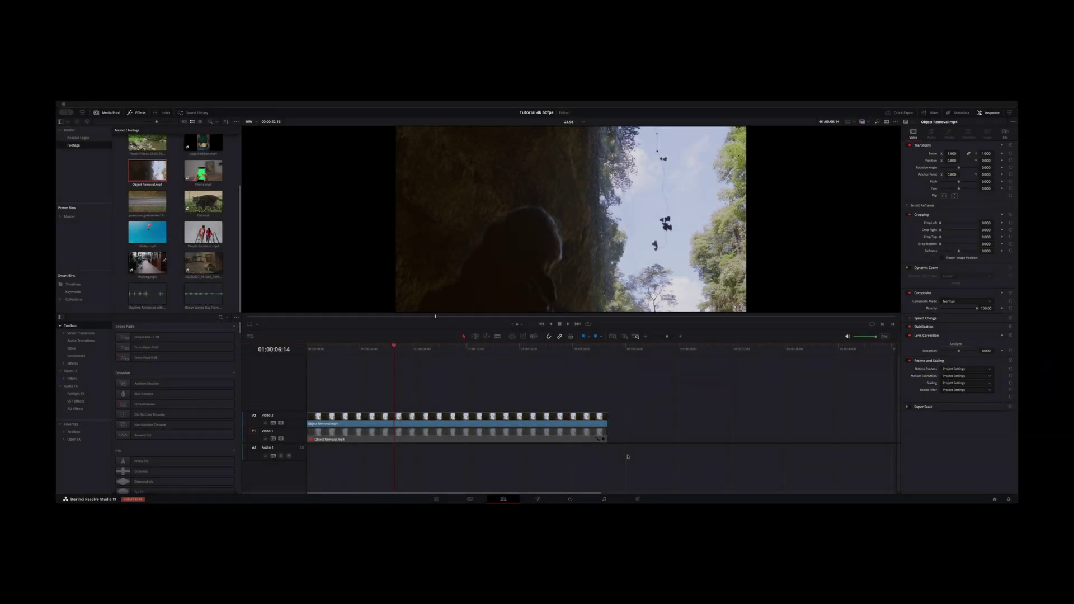
Add a first corrector node on the Color page and bring up the Window controls
left_click(570, 498)
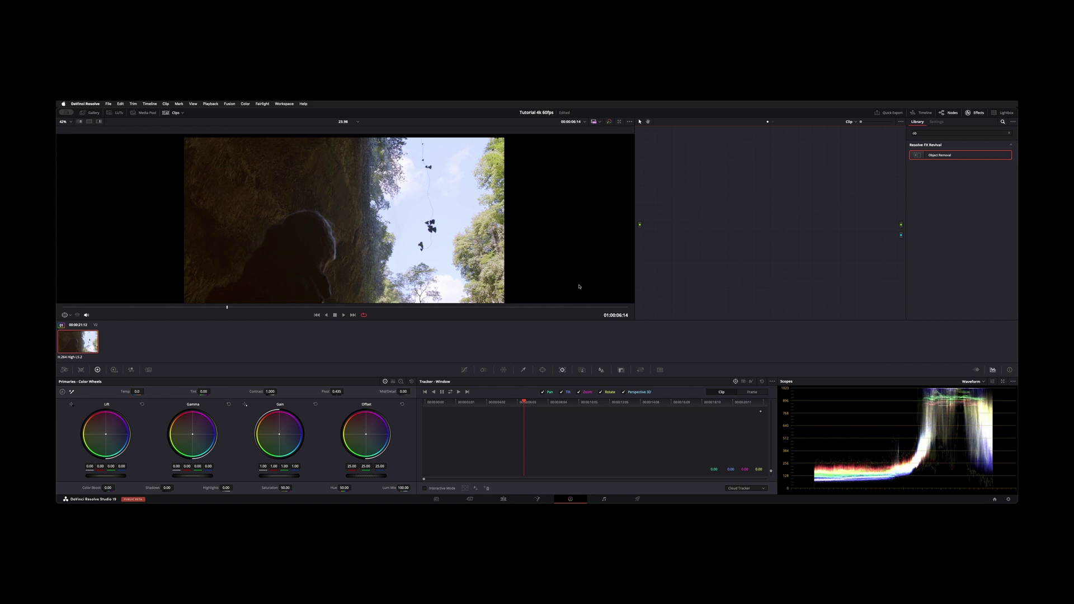
left_click_drag(707, 180, 668, 237)
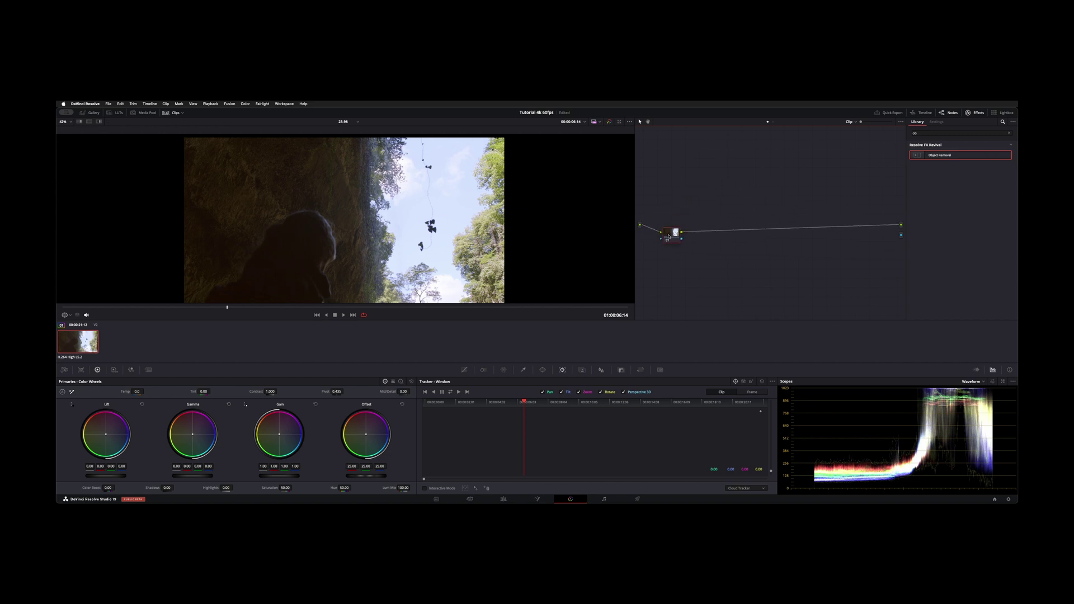
left_click(544, 369)
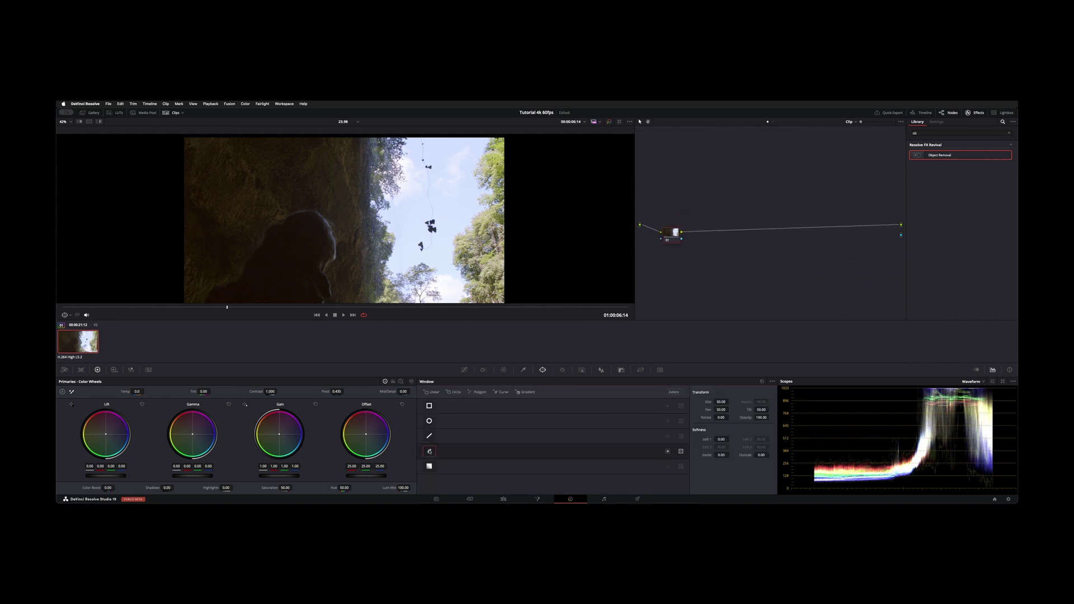
scroll(415, 143, "up", 2)
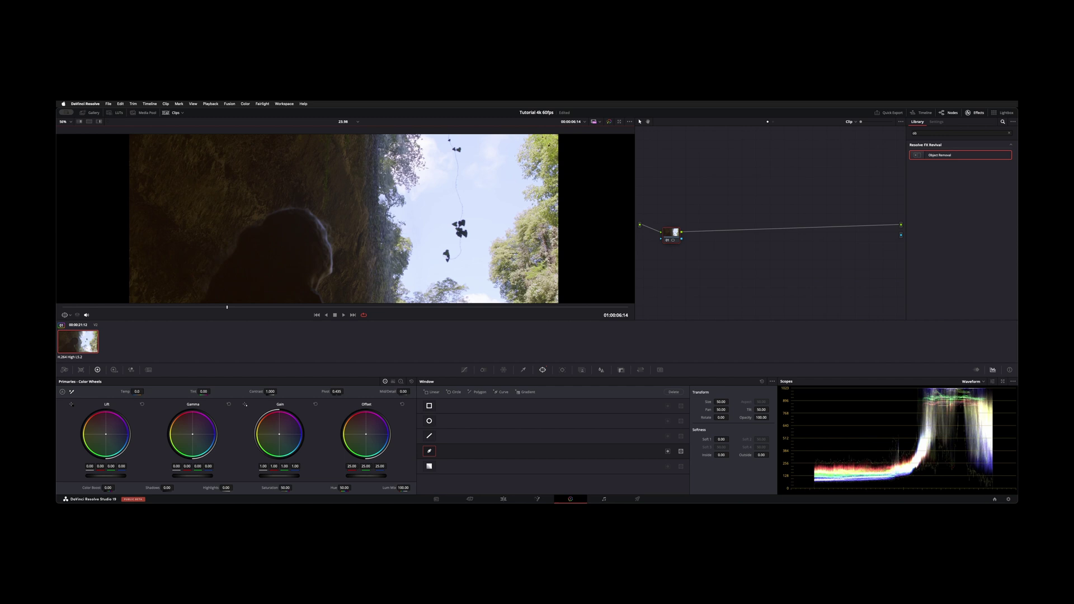
scroll(416, 144, "down", 3)
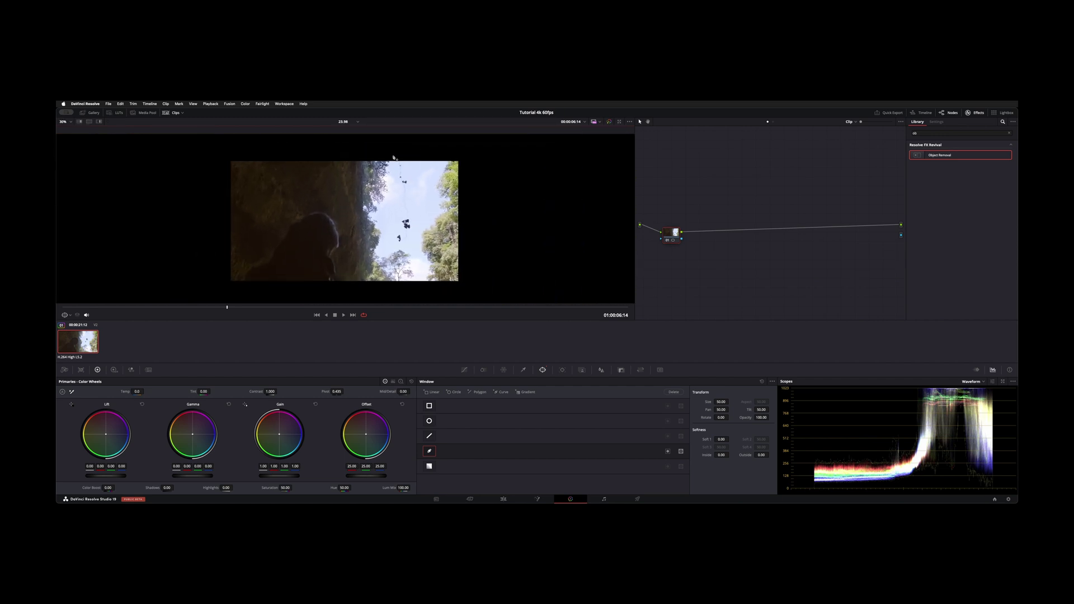
Trace a closed Curve window down the rope, around the hanging plant and back up
left_click(392, 156)
left_click(398, 182)
left_click(402, 204)
left_click(402, 216)
left_click(399, 228)
left_click(394, 235)
left_click(398, 242)
left_click(408, 241)
left_click(413, 223)
left_click(411, 203)
left_click(412, 184)
left_click(405, 158)
left_click(392, 156)
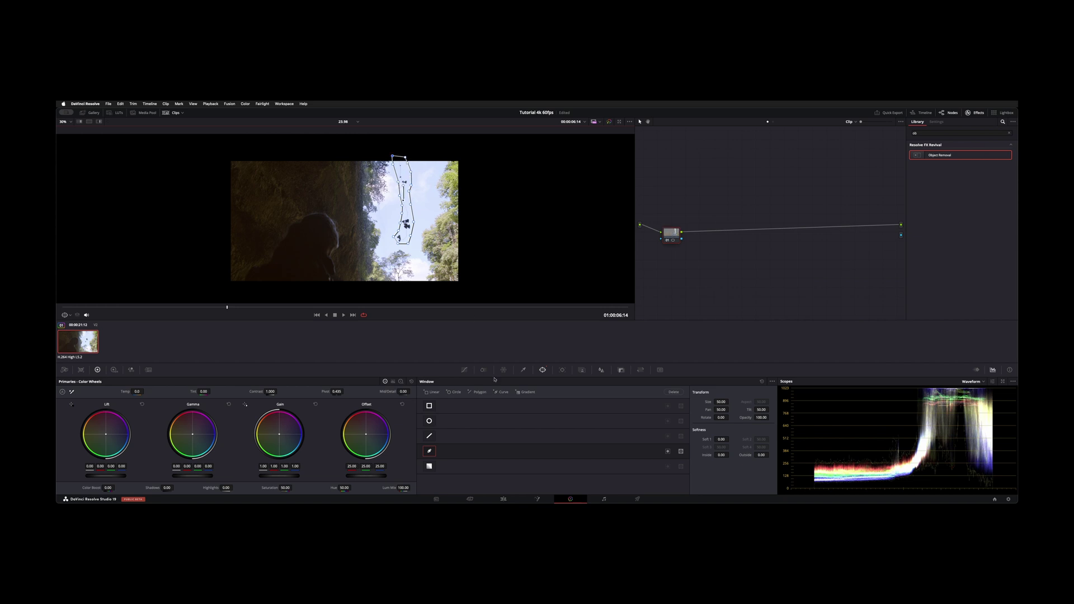
left_click(562, 369)
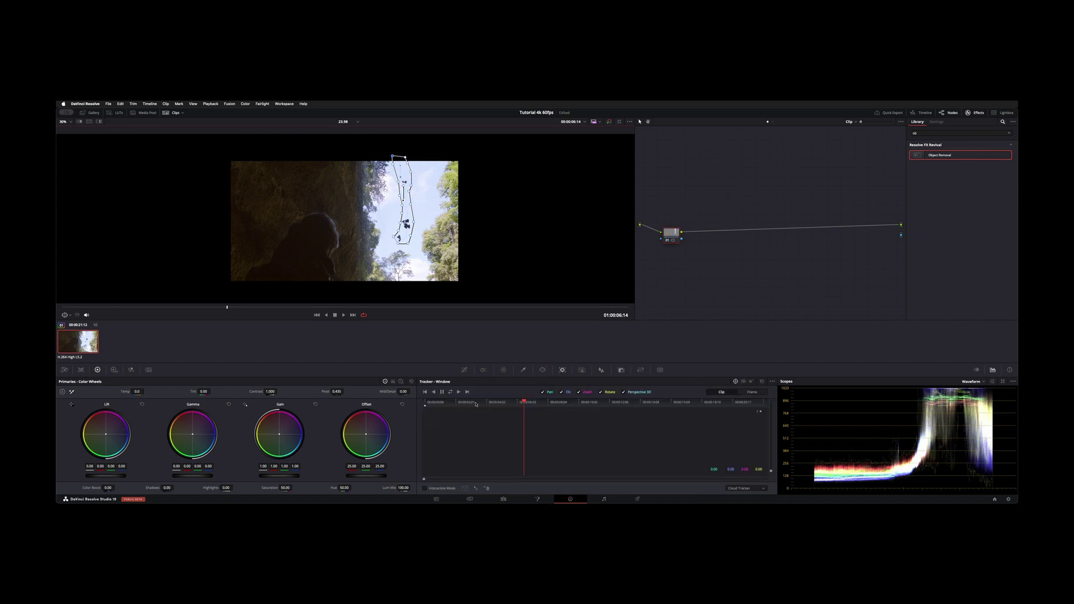
Track the rope window forward through the clip, then in reverse back to the start
left_click(450, 391)
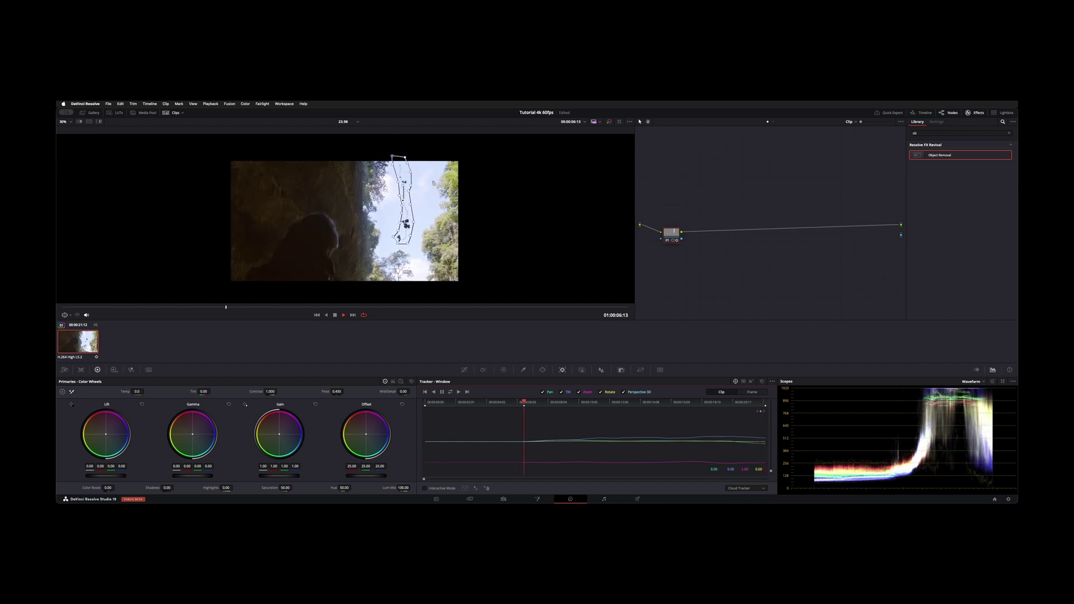
key("alt+t")
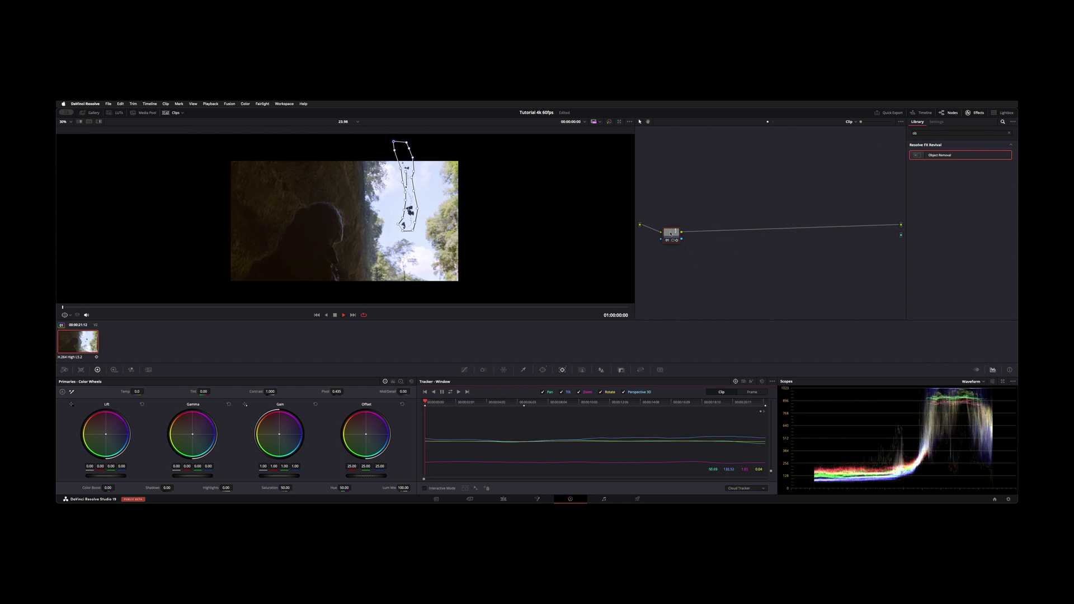
Add a serial node 02 with Object Removal applied and its mask overlay shown over the plant
key("alt+s")
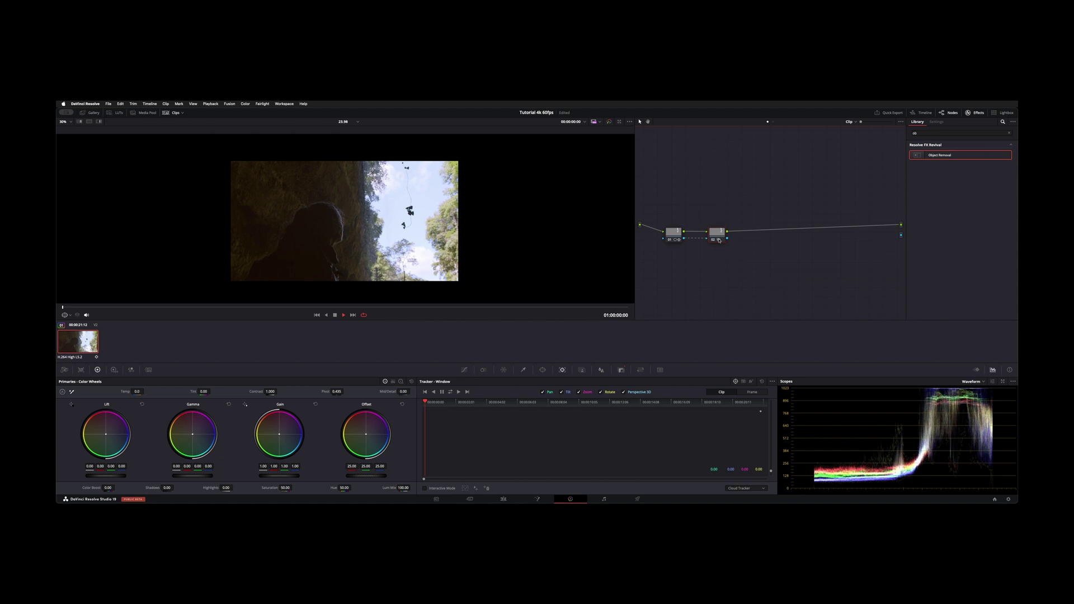
key("shift+h")
key("shift+h")
left_click_drag(928, 154, 721, 238)
left_click(949, 153)
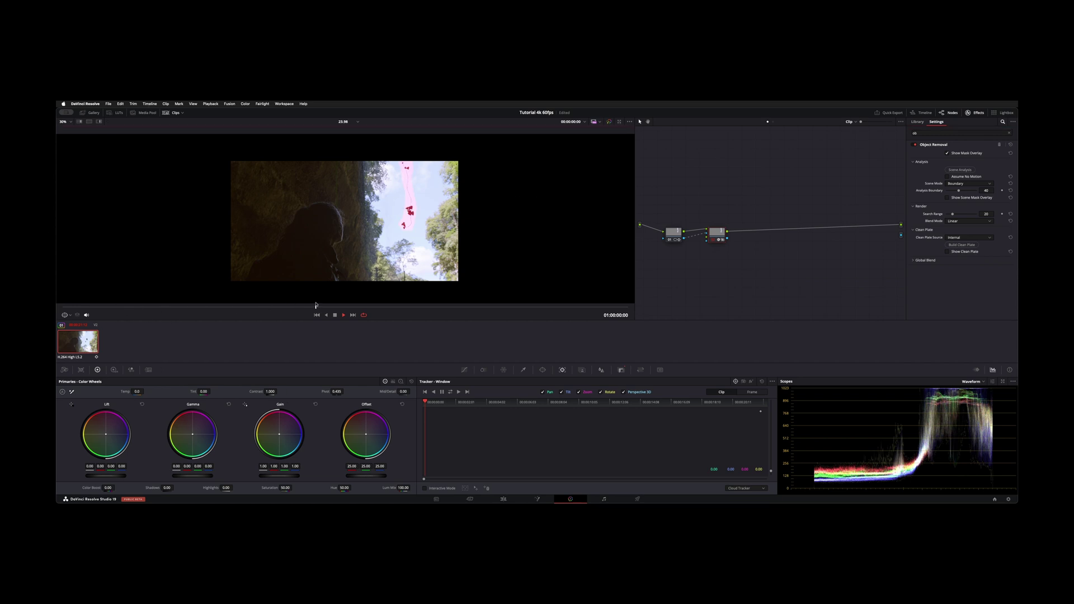
Check the mask at later frames, then run Object Removal's Scene Analysis
left_click(316, 305)
left_click(431, 307)
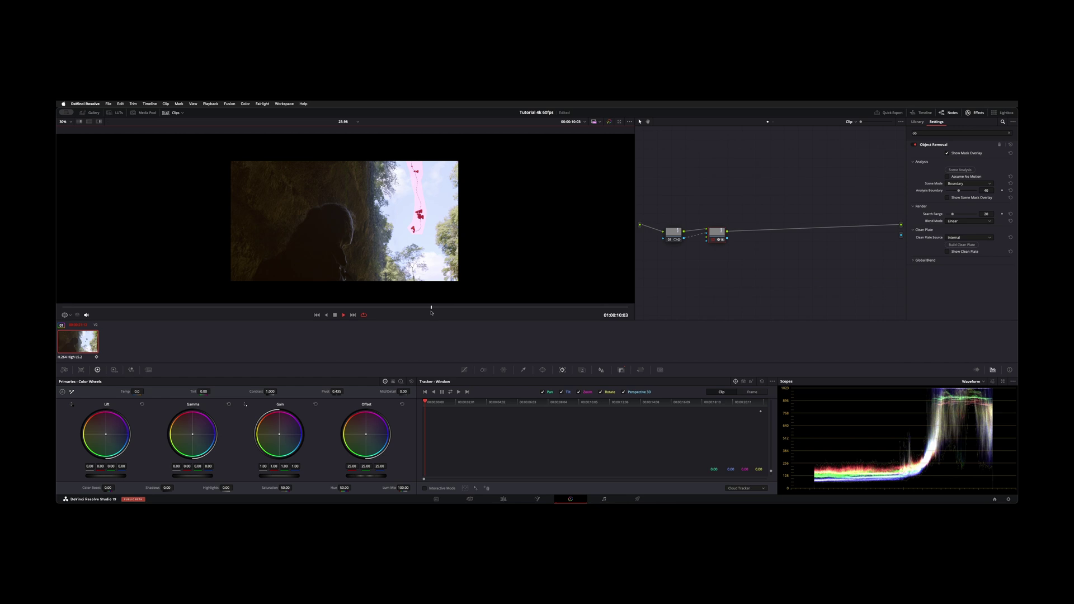
left_click(959, 170)
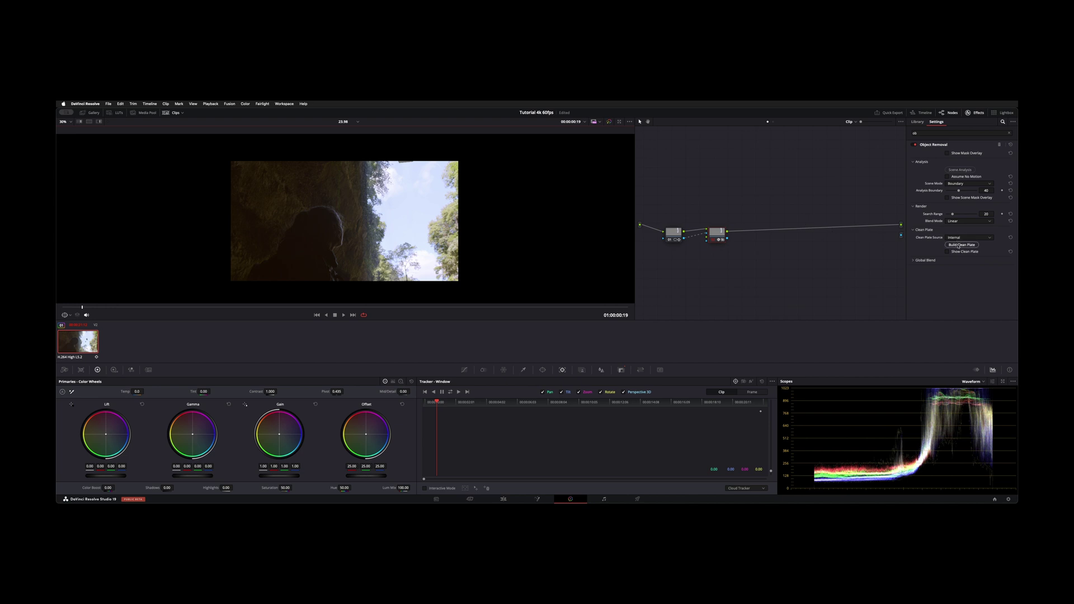
Build the Object Removal clean plate and scrub the clip to review the cleaned sky
left_click(958, 246)
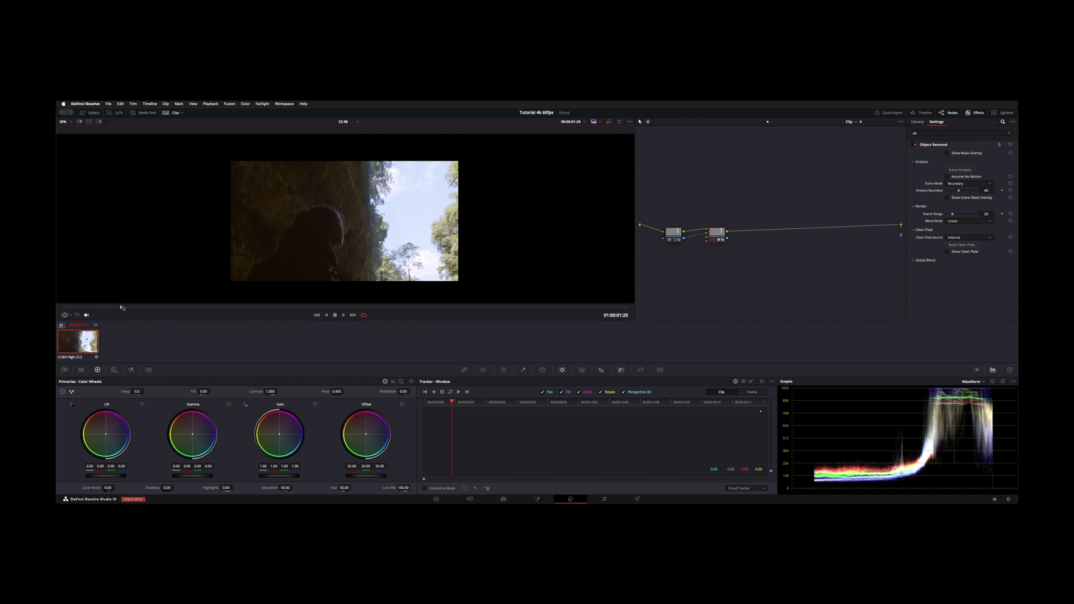
left_click_drag(170, 309, 204, 310)
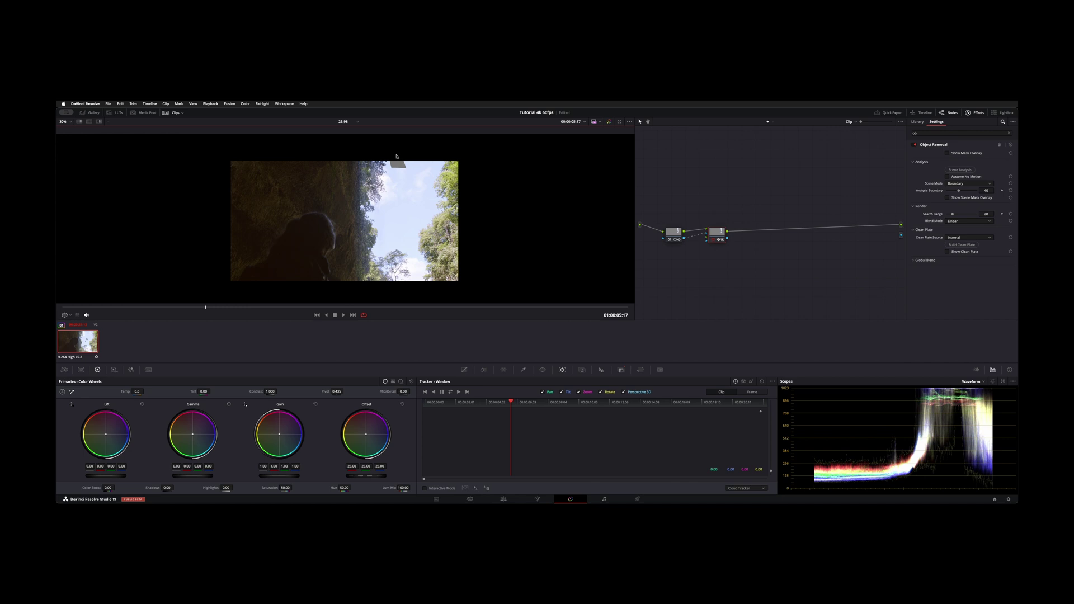
scroll(395, 152, "up", 2)
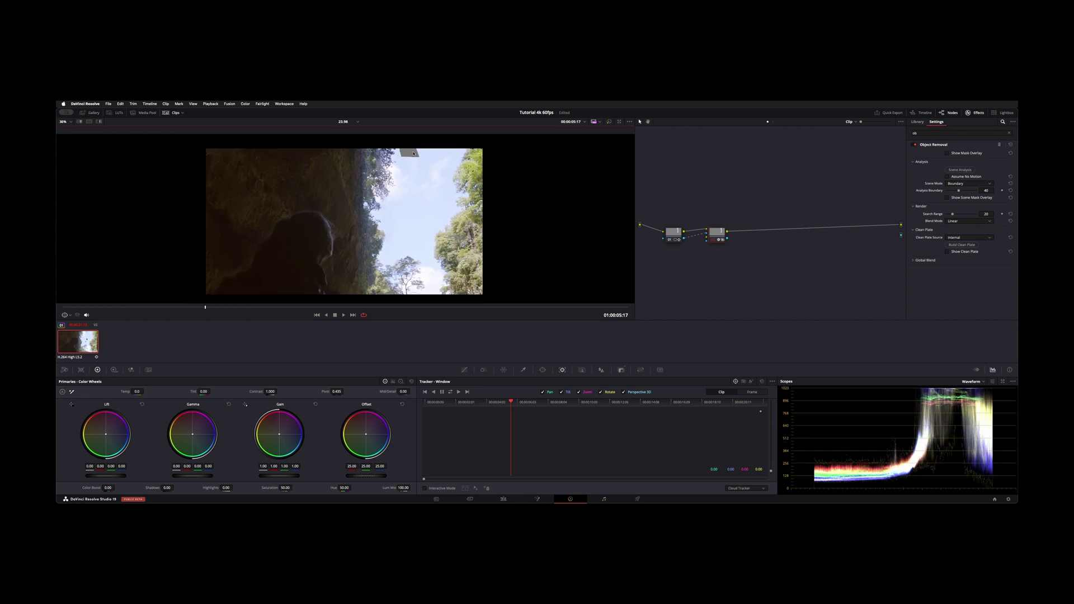
left_click(255, 307)
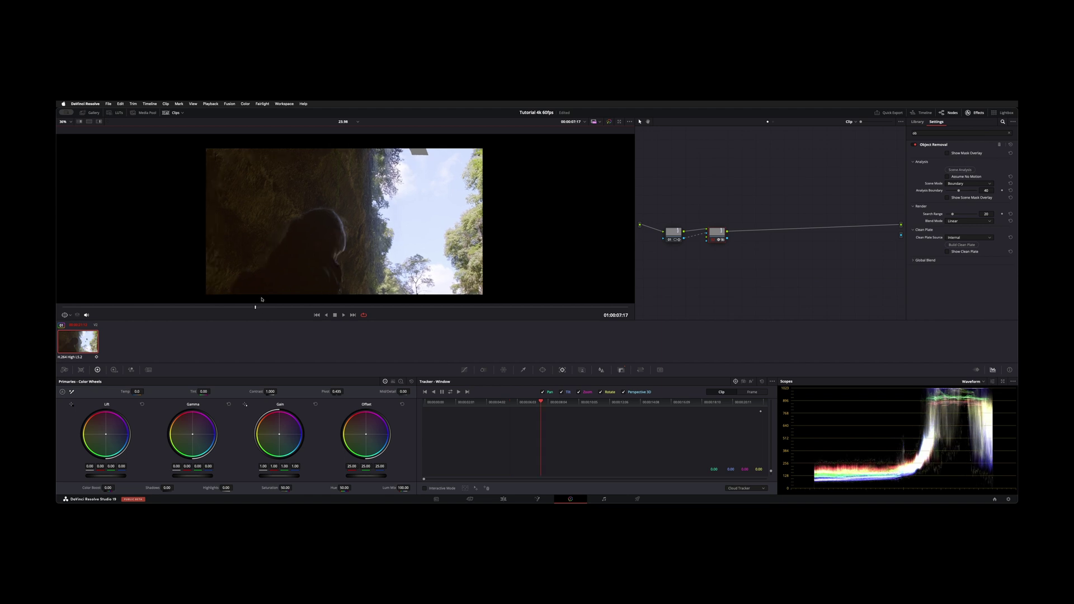
left_click(253, 307)
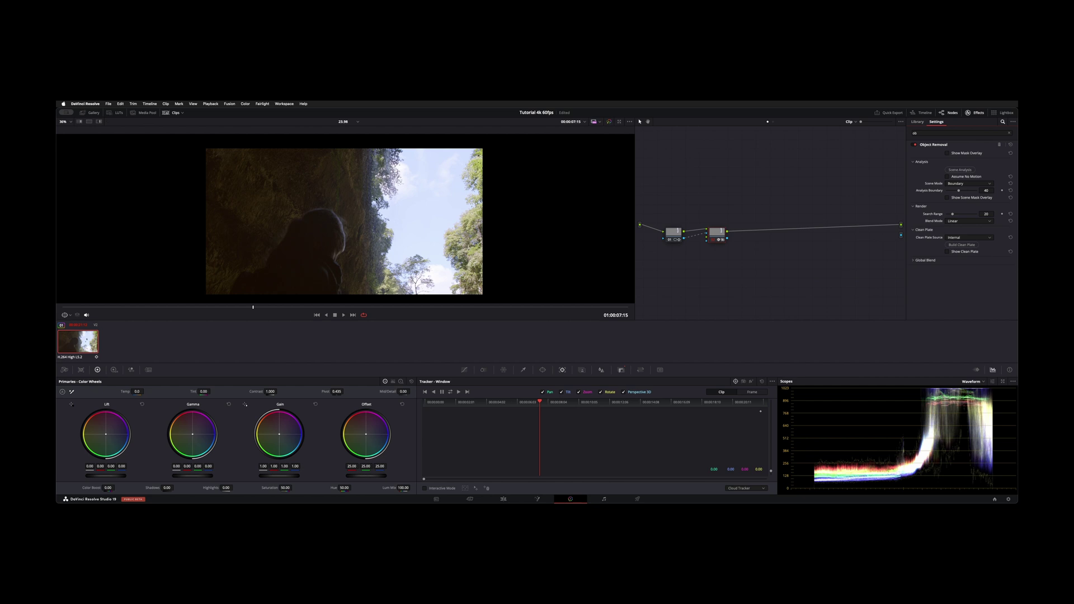
left_click(218, 307)
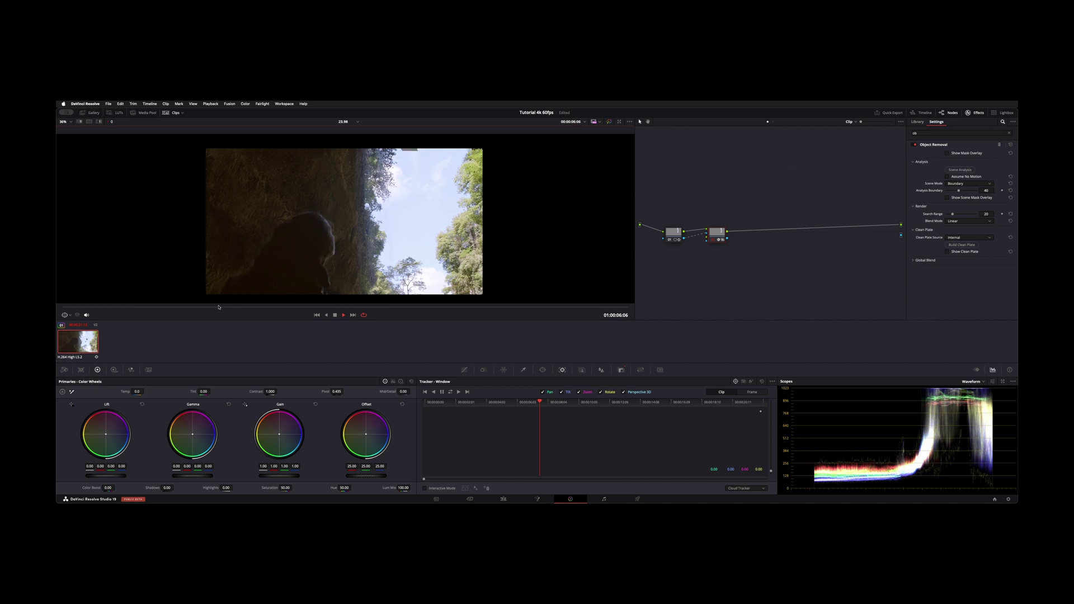
left_click_drag(218, 307, 220, 307)
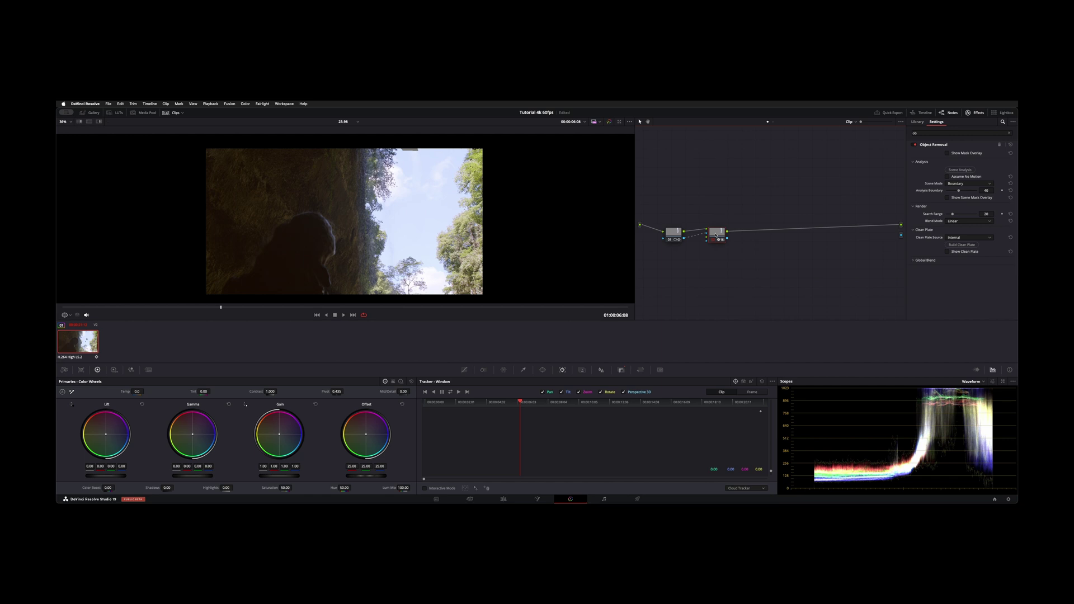
Delete the Object Removal node, route the mask to the alpha output, and invert the polygon window
key("Delete")
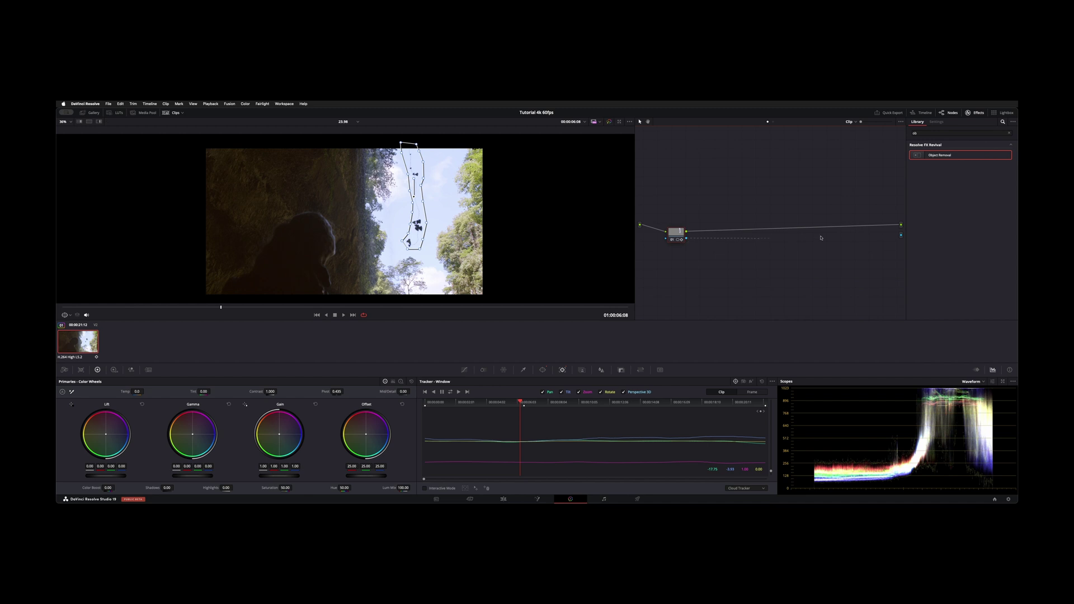
left_click_drag(905, 241, 900, 234)
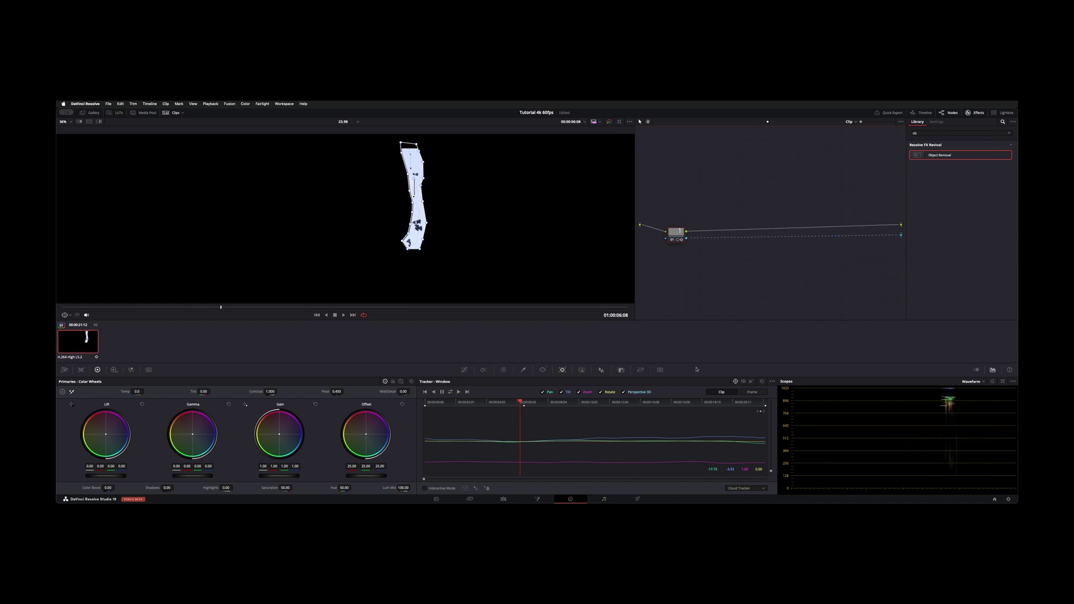
left_click(543, 369)
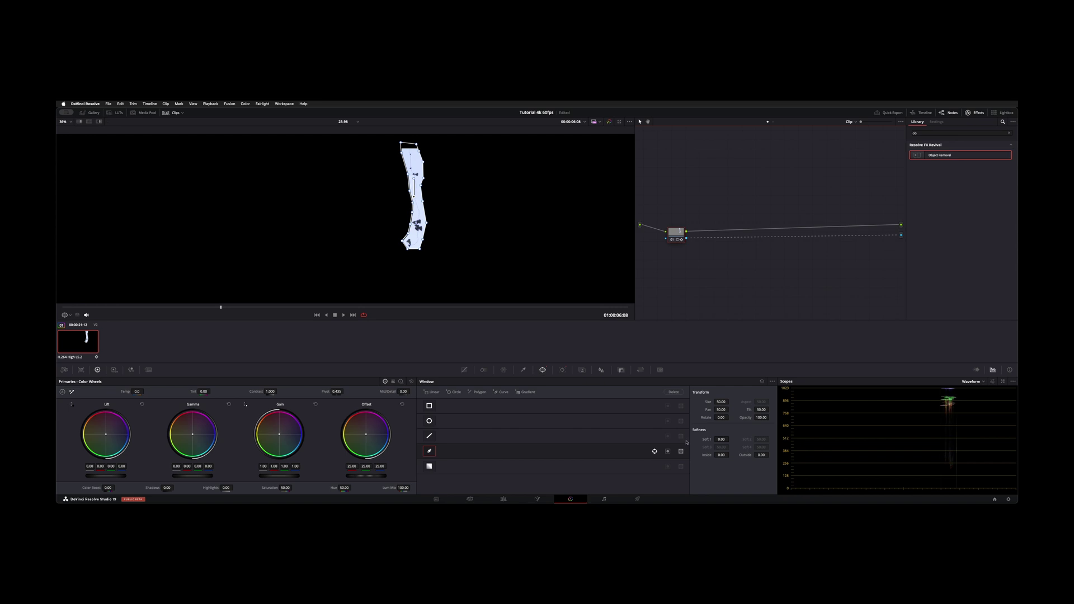
left_click(668, 450)
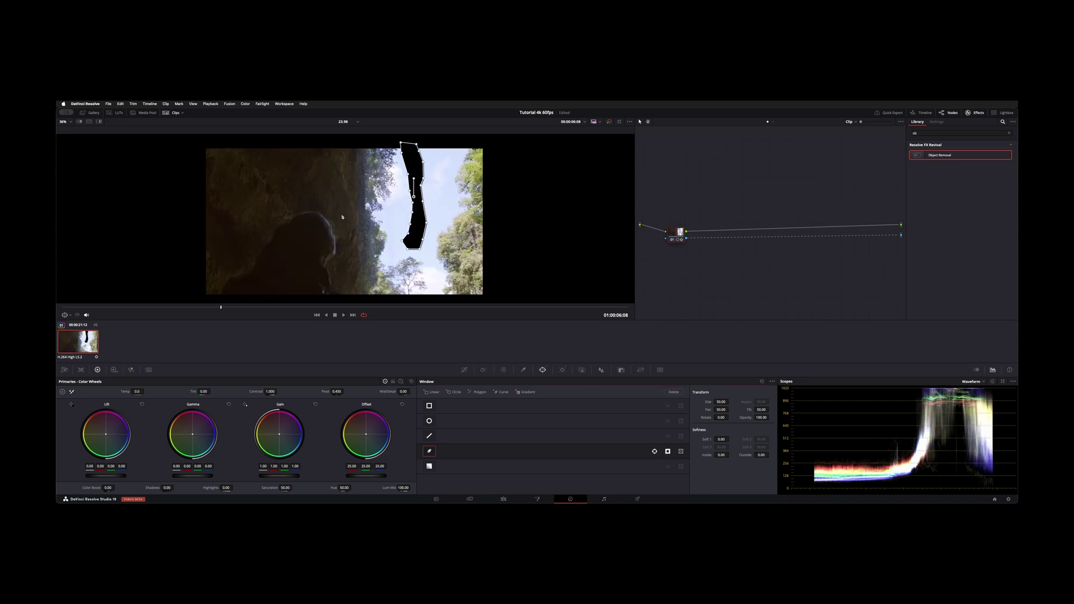
On the Edit page, disable and re-enable the Video 2 clip to compare the layers
left_click(504, 498)
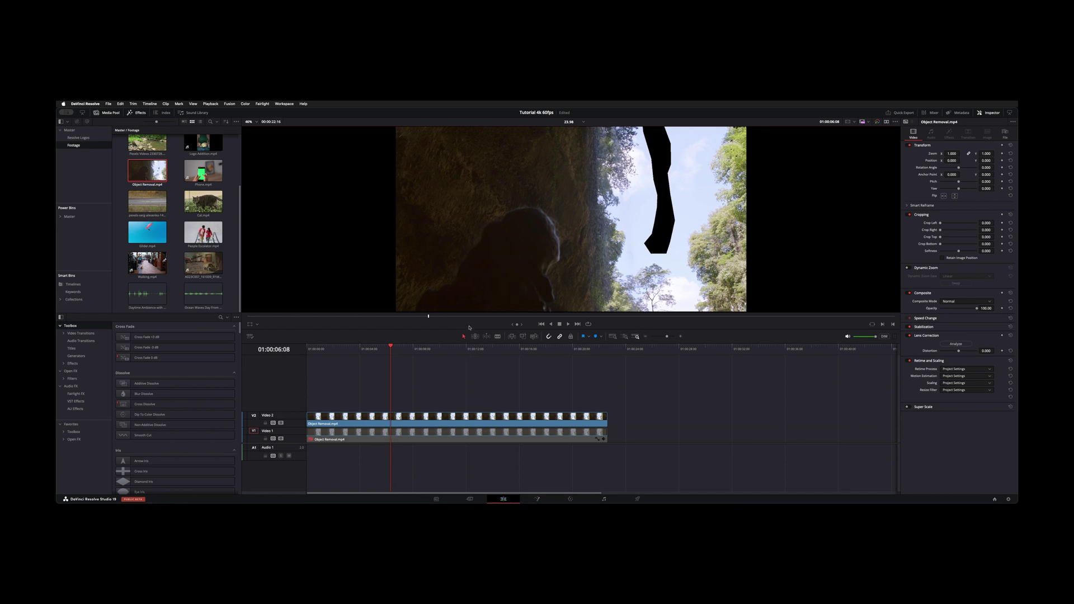
left_click(451, 417)
key("d")
left_click(451, 431)
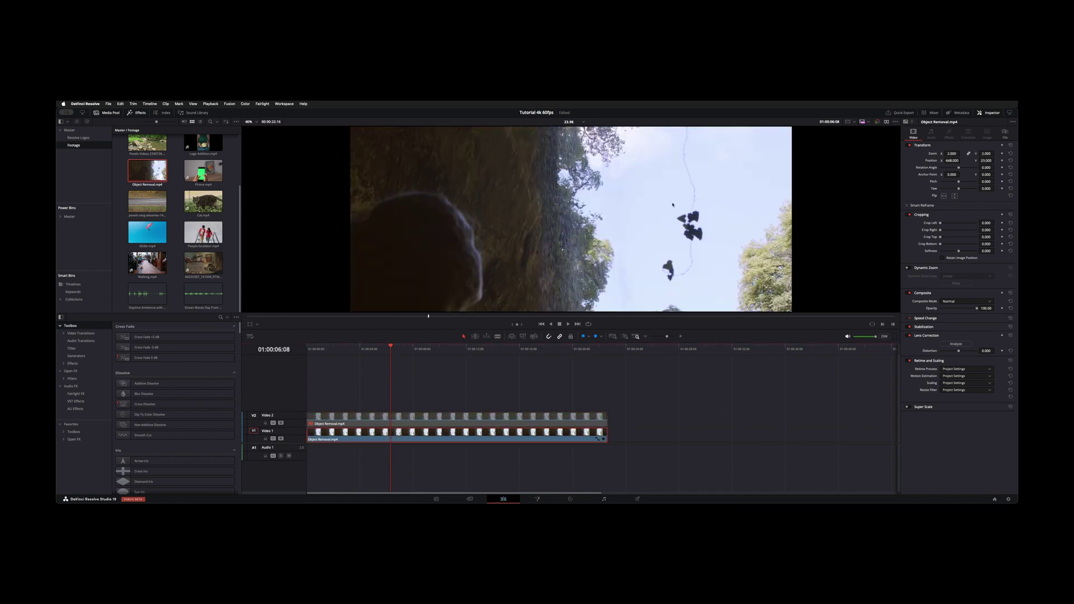
left_click(505, 417)
key("d")
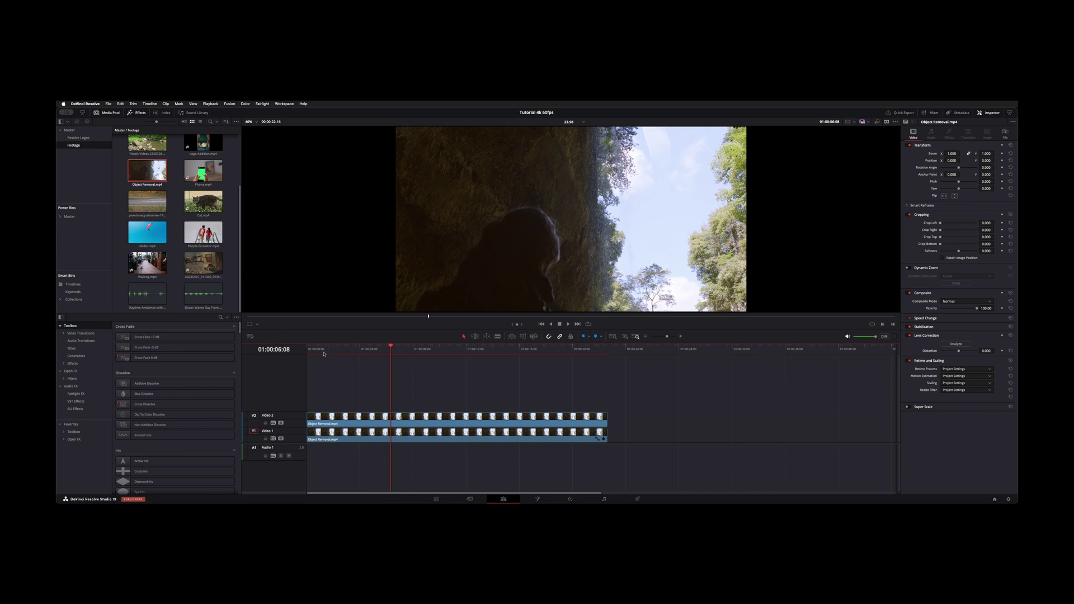
Play the shot from near the start and stop around 01:00:05:09
left_click_drag(324, 353, 316, 353)
key("space")
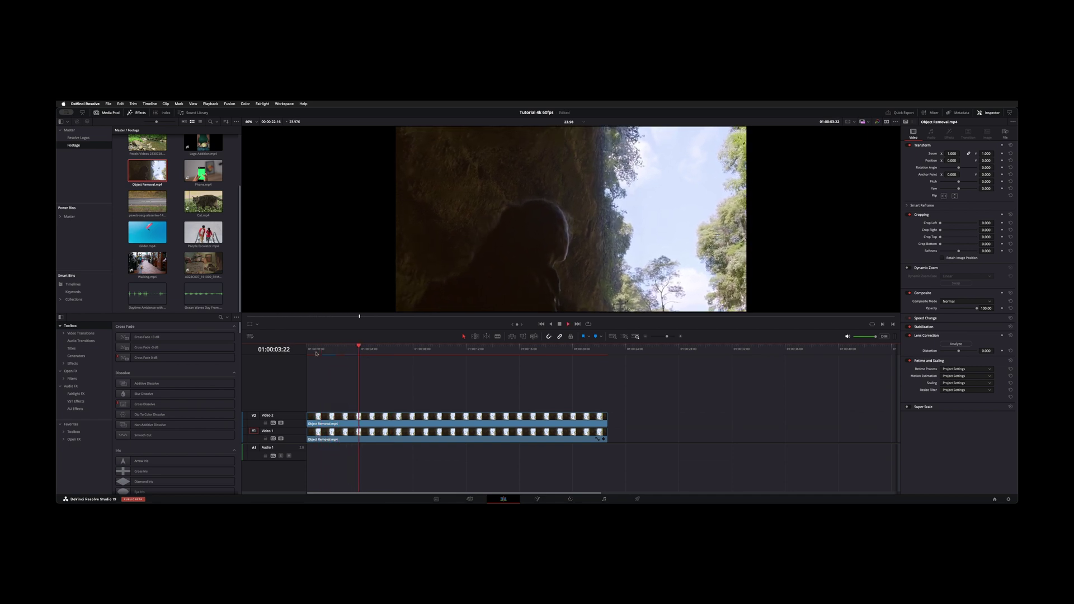
key("space")
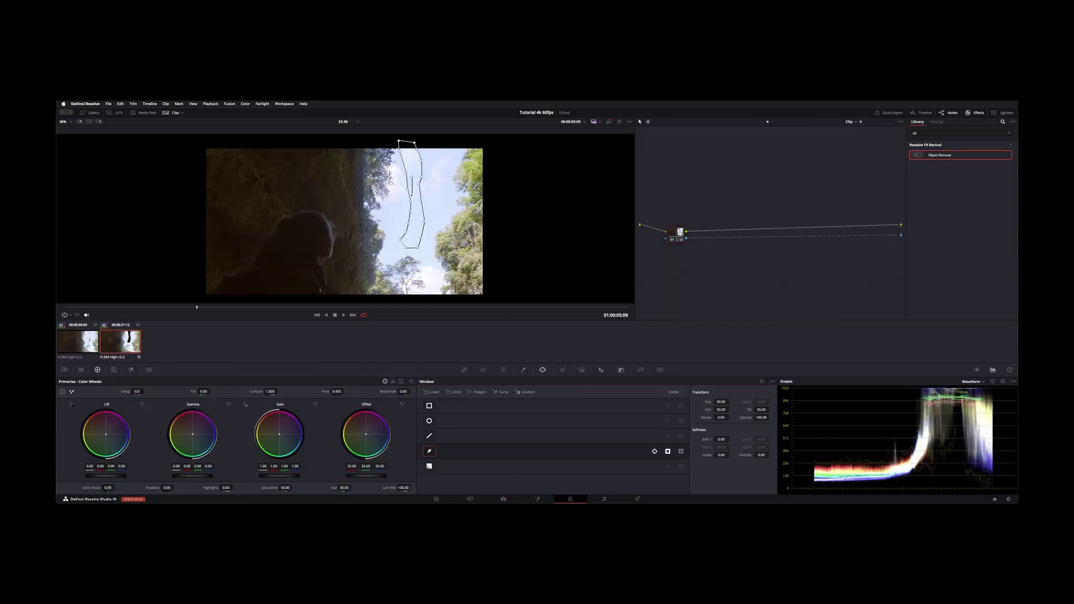
Soften the polygon window's outer edge, settling Softness Outside at 0.10
left_click_drag(422, 219, 425, 218)
left_click_drag(761, 455, 752, 454)
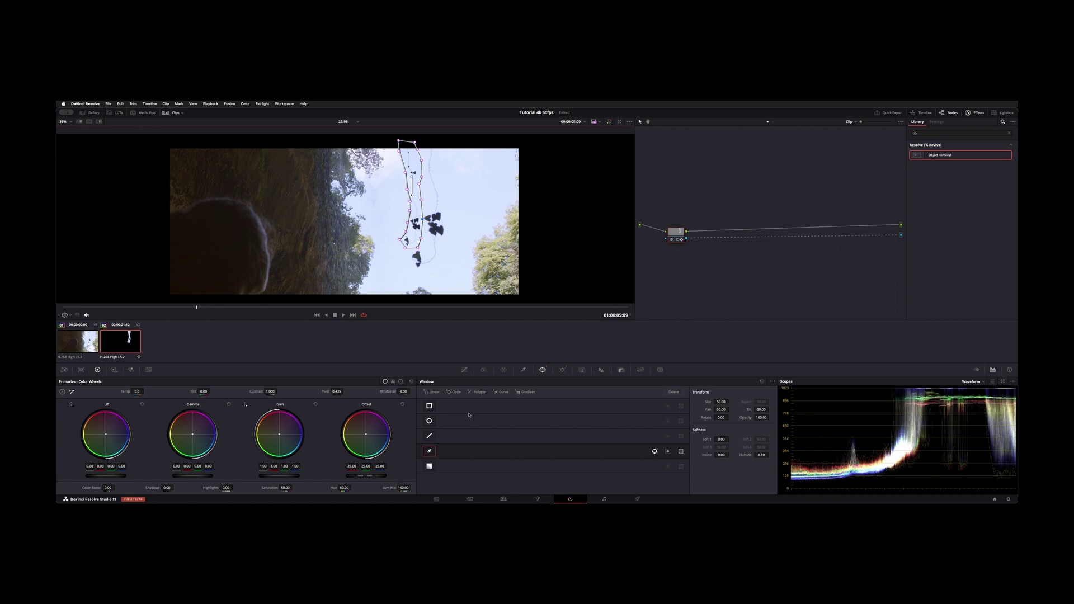
left_click(503, 499)
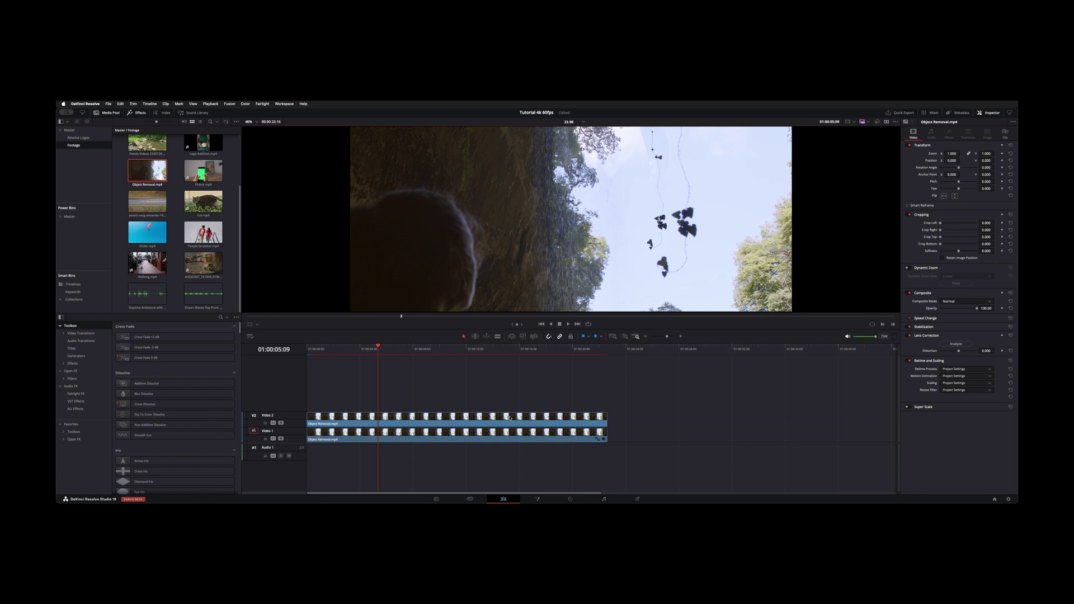
Toggle Video 2 to compare, then set the Video 1 back plate's Position Y to about -123
left_click(509, 419)
key("d")
key("d")
key("d")
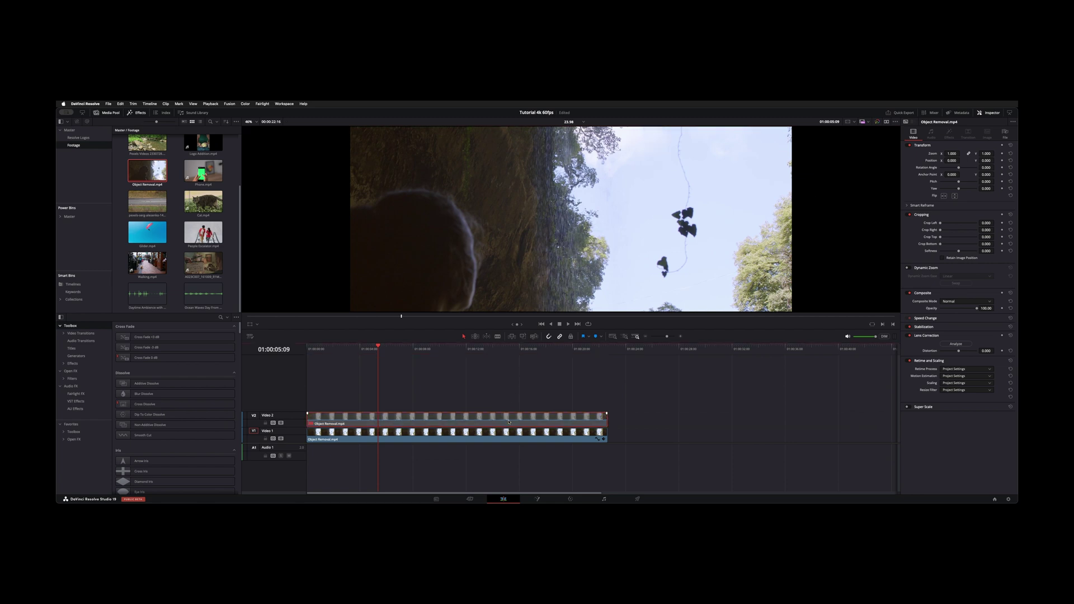
key("d")
left_click(541, 439)
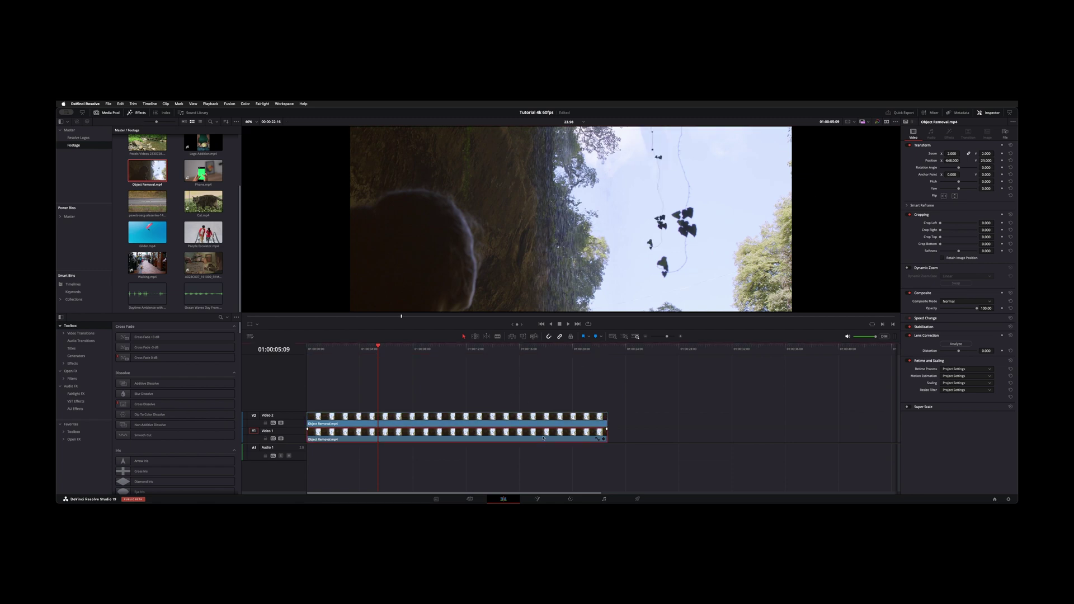
key("d")
key("d")
left_click_drag(985, 161, 954, 163)
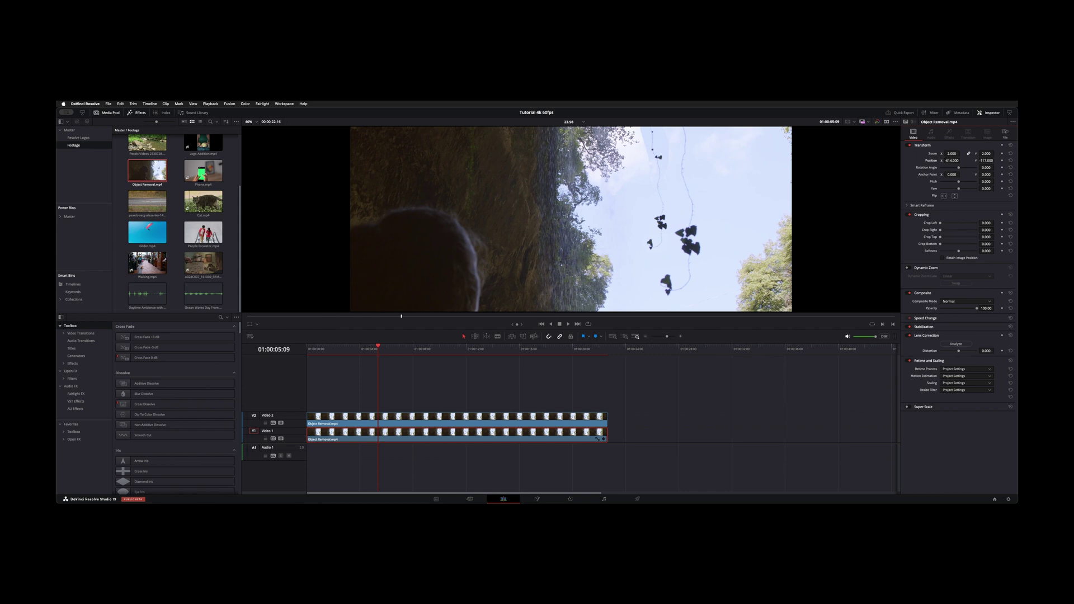
left_click_drag(987, 160, 952, 161)
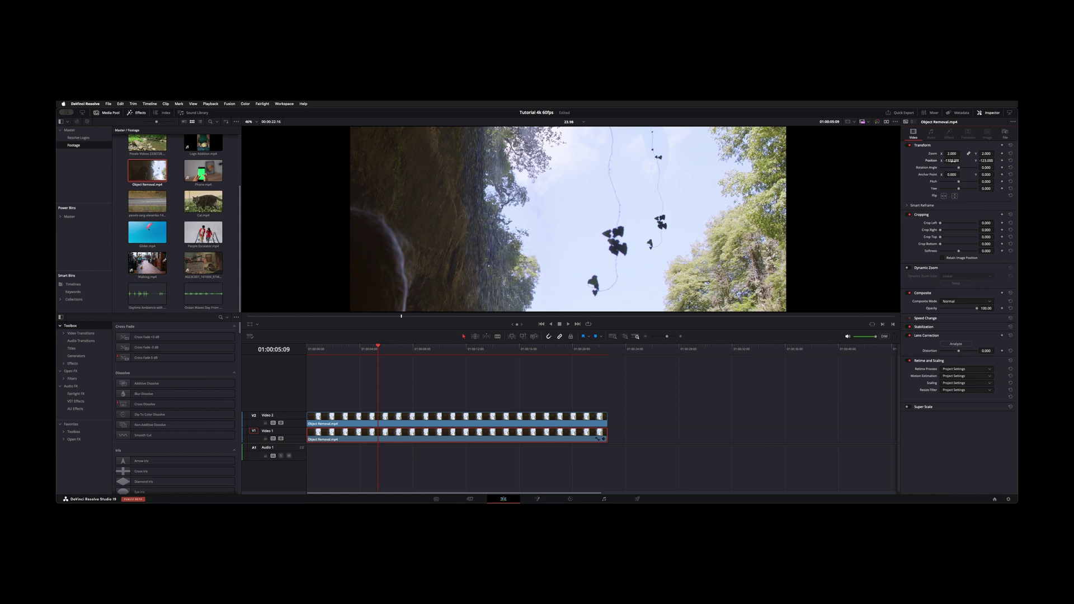
left_click(570, 498)
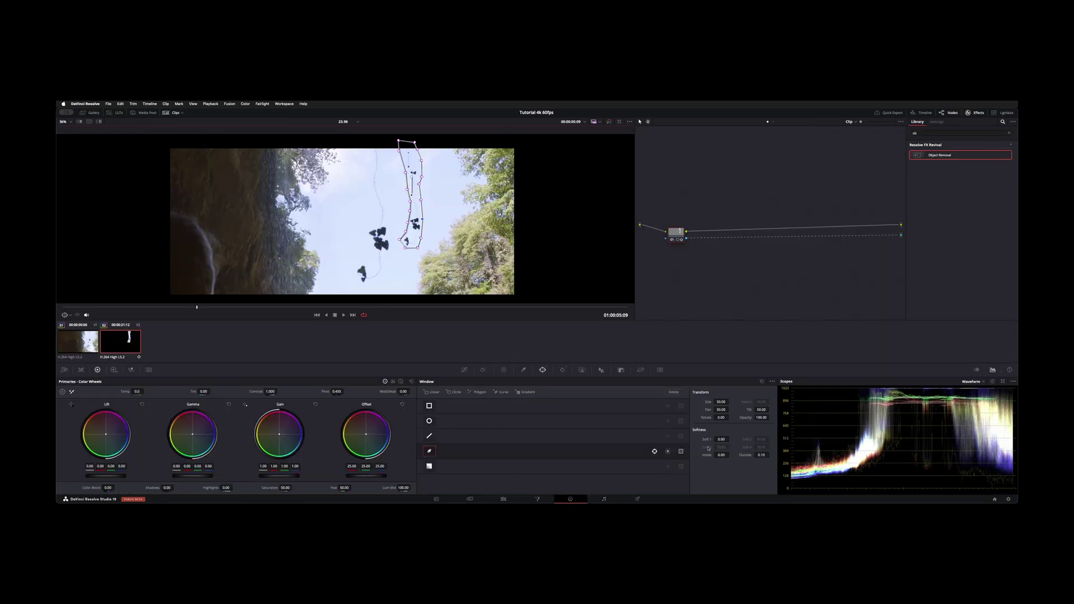
Turn the polygon window back on, raise Softness Outside to 1.06, and reposition the node
left_click(667, 451)
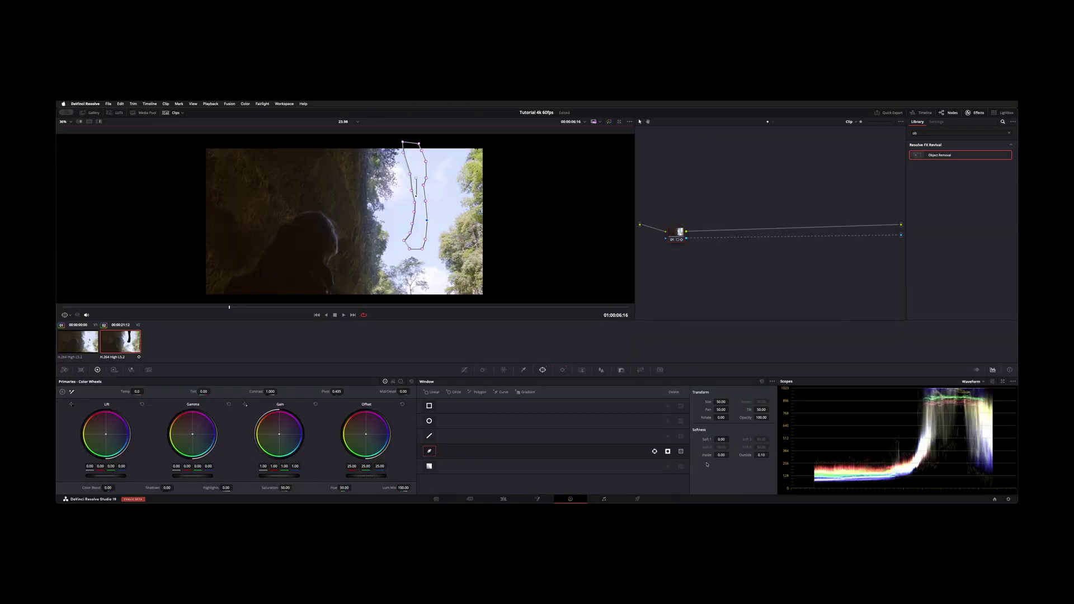
left_click_drag(761, 455, 789, 455)
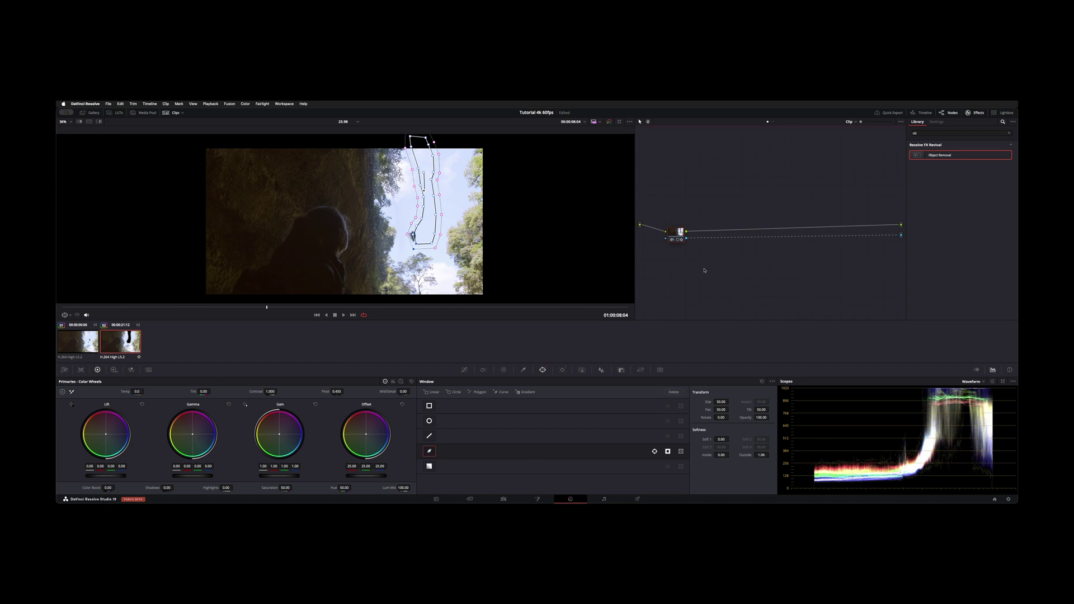
left_click_drag(677, 240, 684, 235)
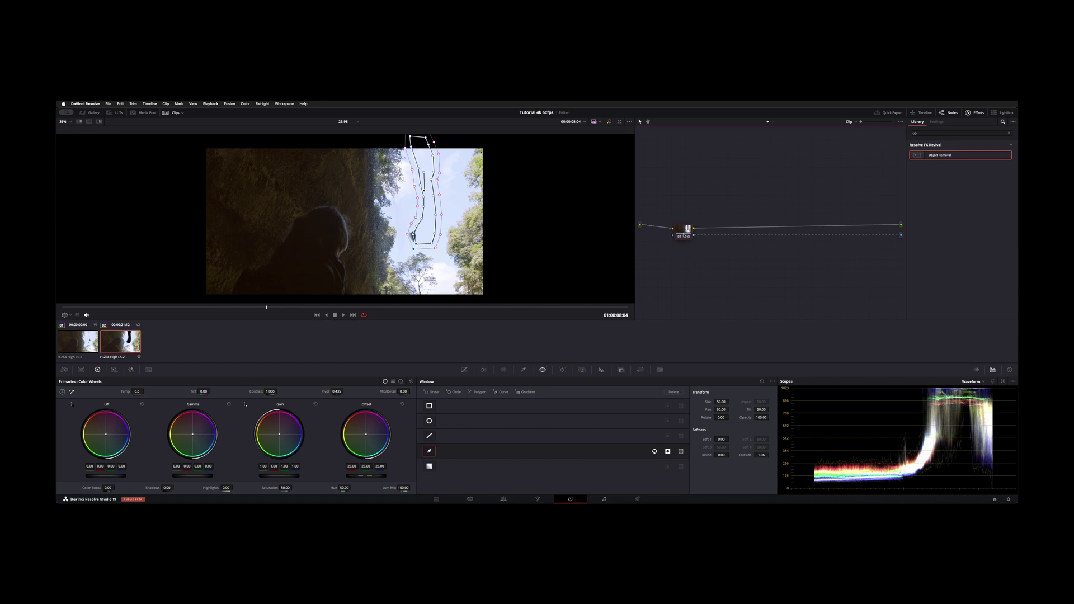